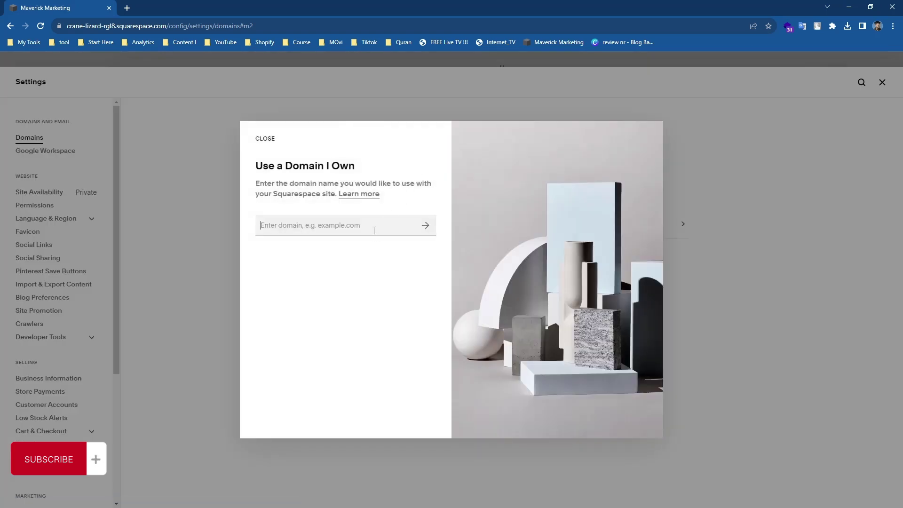
Dismiss the owned-domain dialog and review the suggested new domains and their yearly prices before leaving the domain search.
click(680, 188)
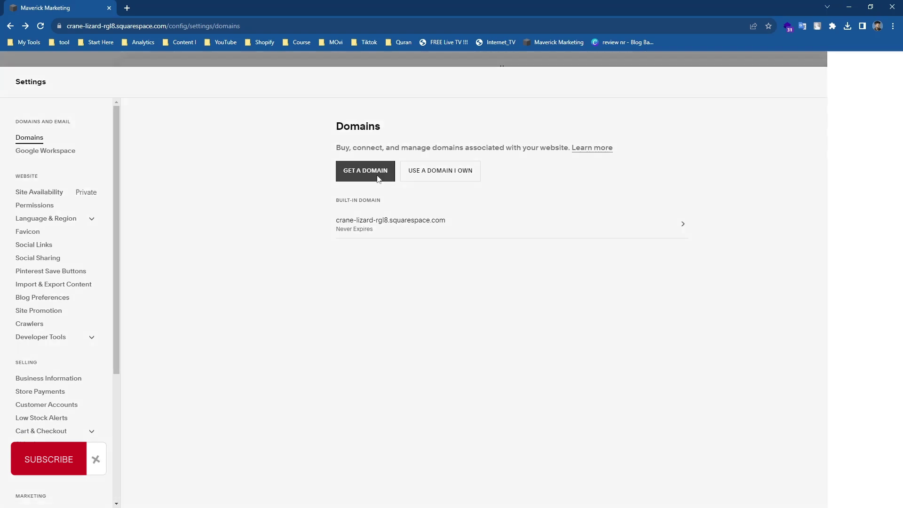
click(378, 178)
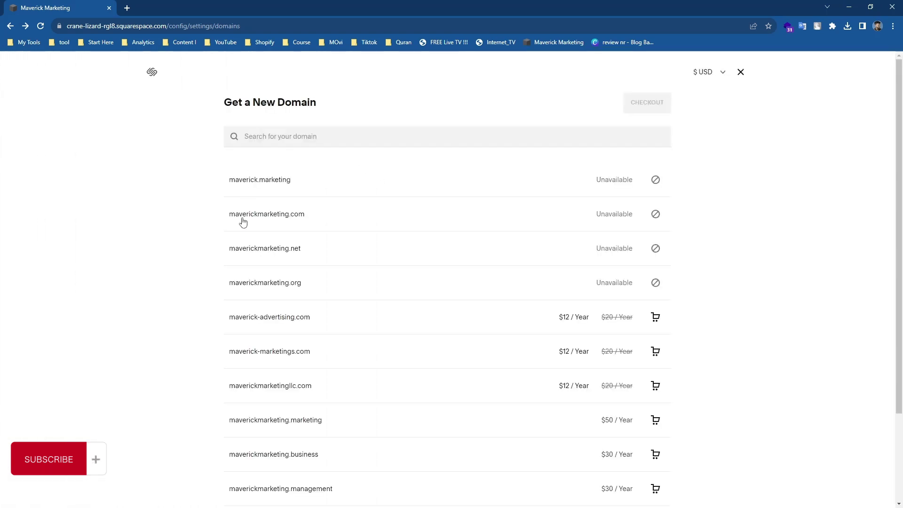
click(14, 27)
scroll(303, 182, down, 2)
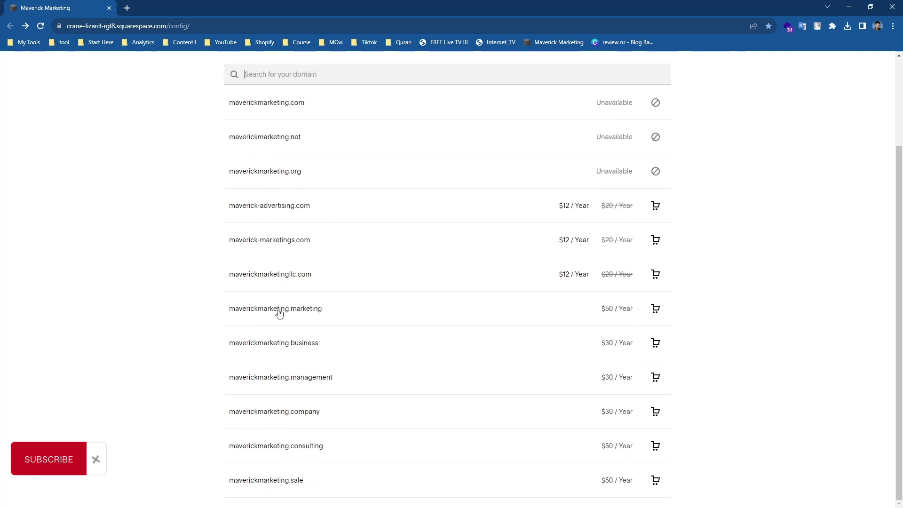
scroll(270, 285, up, 2)
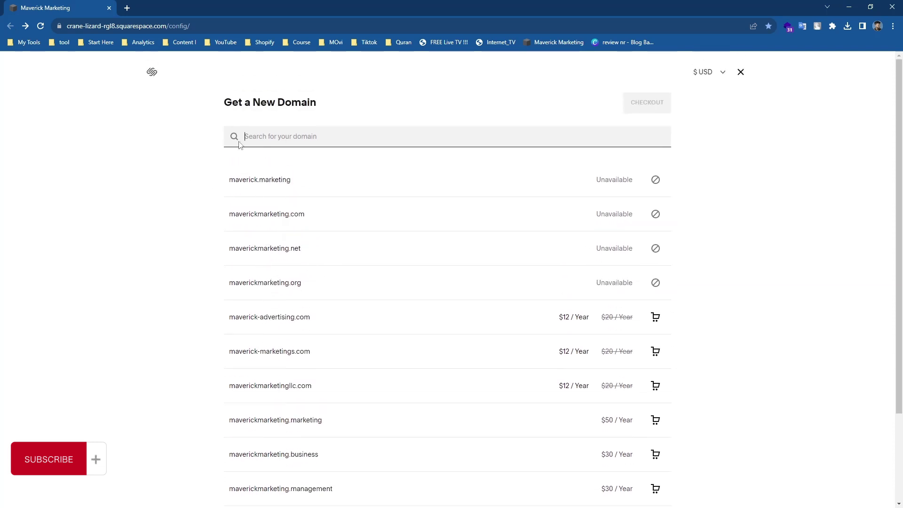
click(741, 71)
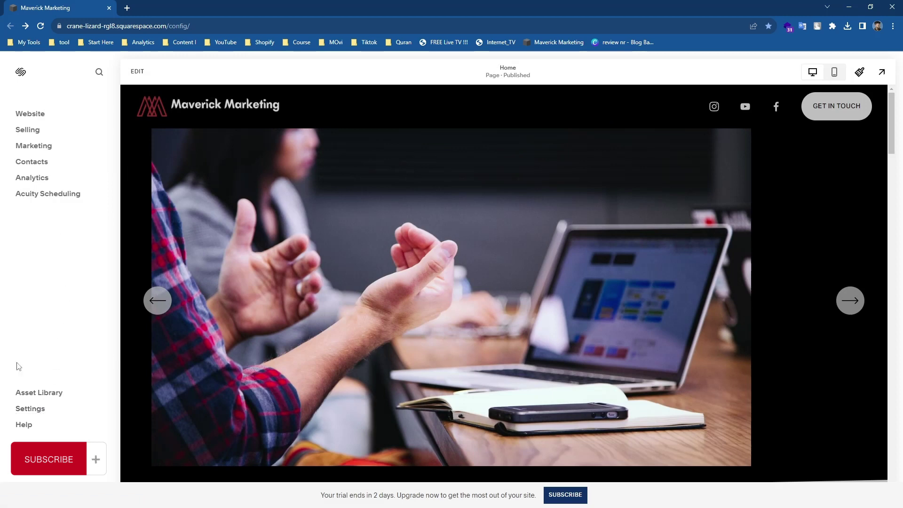
Open the plan selection for publishing the site from the Site Availability settings.
click(28, 408)
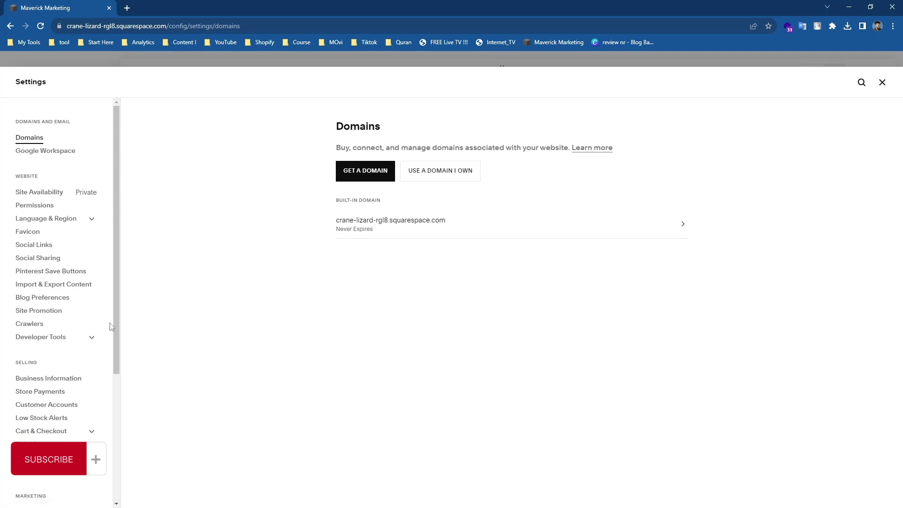
click(45, 195)
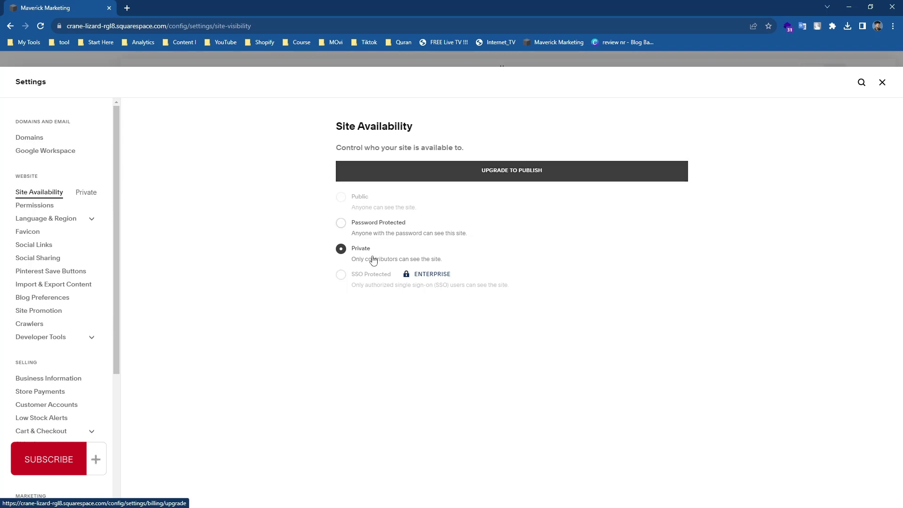
click(496, 173)
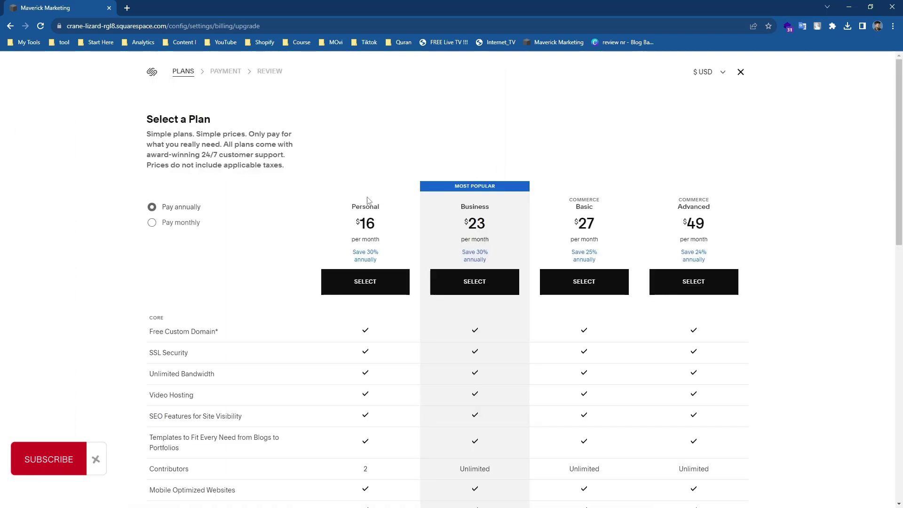
Compare the plan prices for monthly and annual payment, ending with annual payment selected.
scroll(401, 281, down, 1)
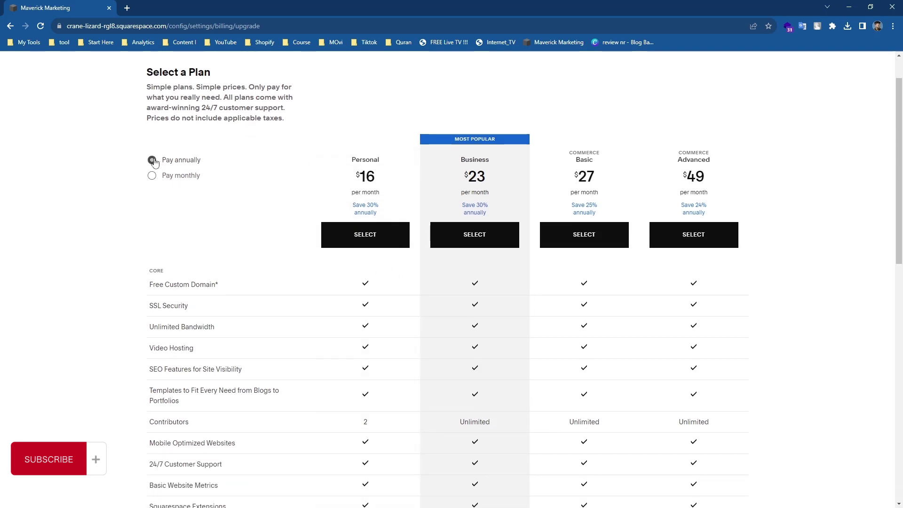
click(152, 176)
key(Up)
click(158, 173)
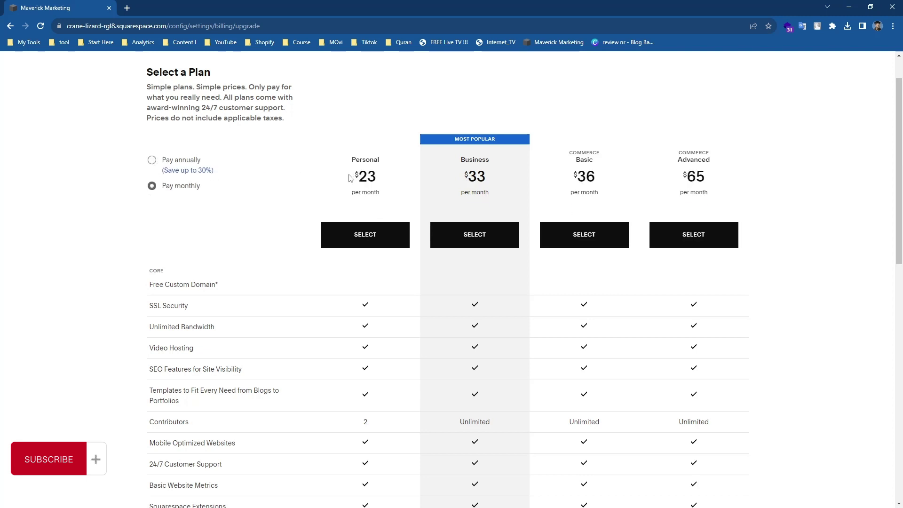
click(151, 161)
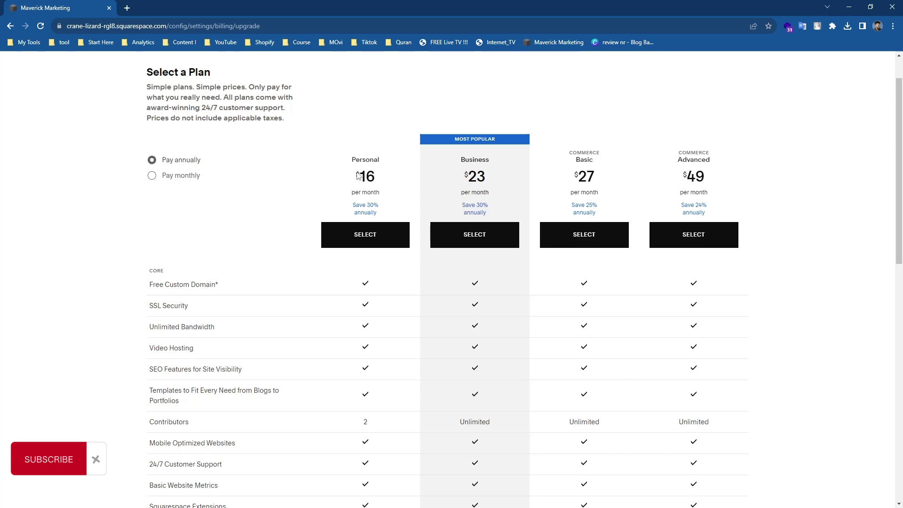
Check the order total for the Personal plan with annual payment, and leave the checkout.
click(360, 235)
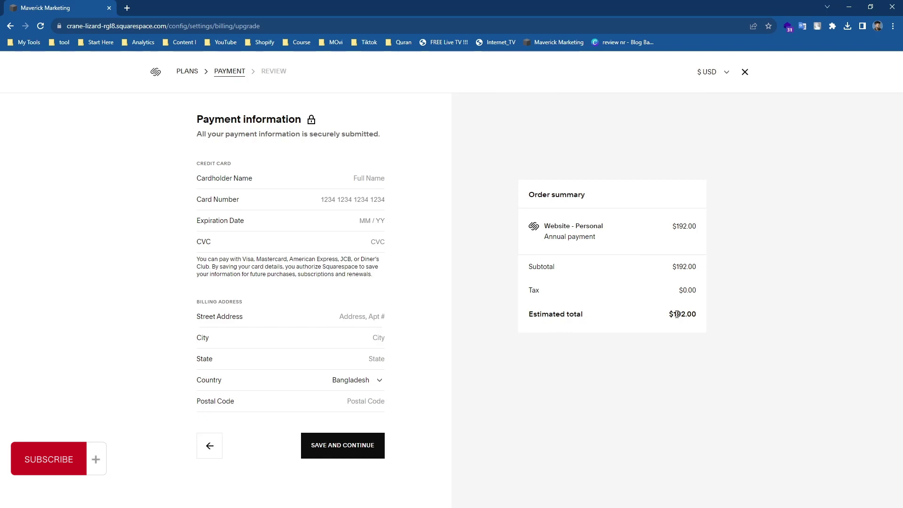
mouse_move(669, 314)
mouse_down()
mouse_move(696, 314)
mouse_move(682, 314)
mouse_up()
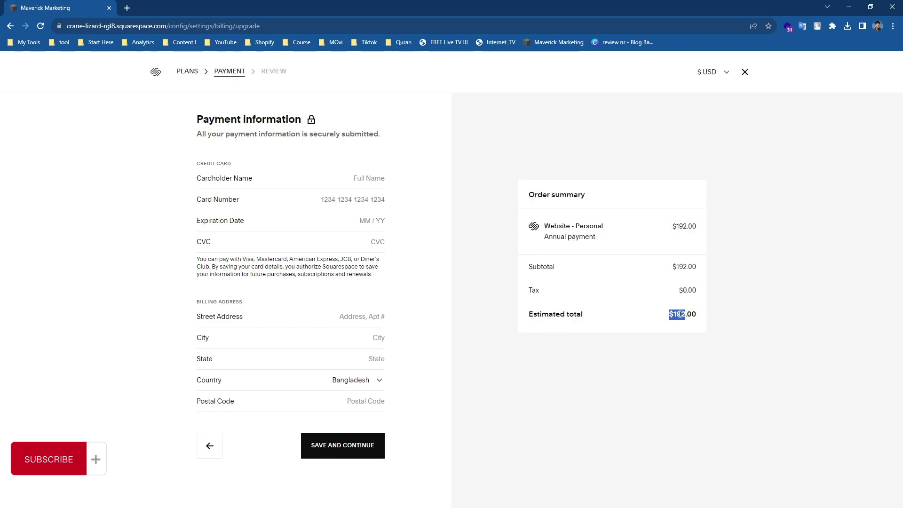
click(744, 72)
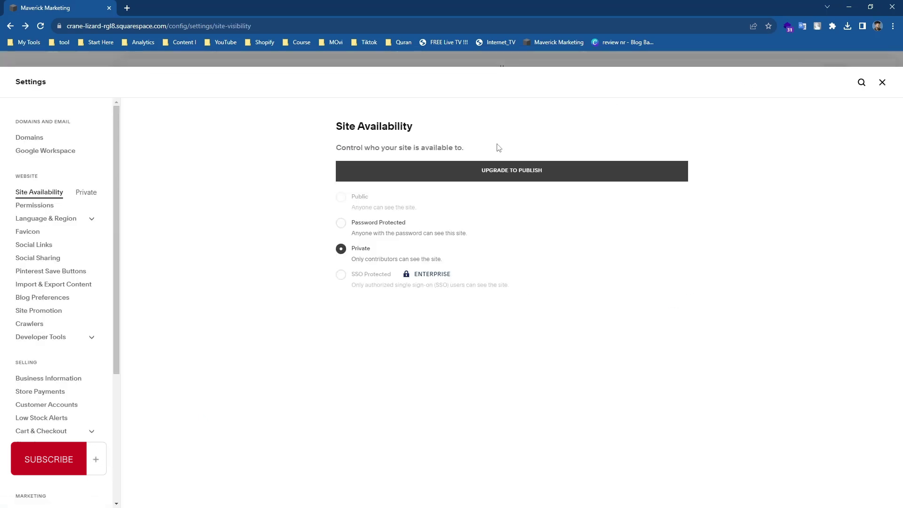
Reopen the upgrade plans and check the order price for the Personal plan with monthly payment.
click(483, 174)
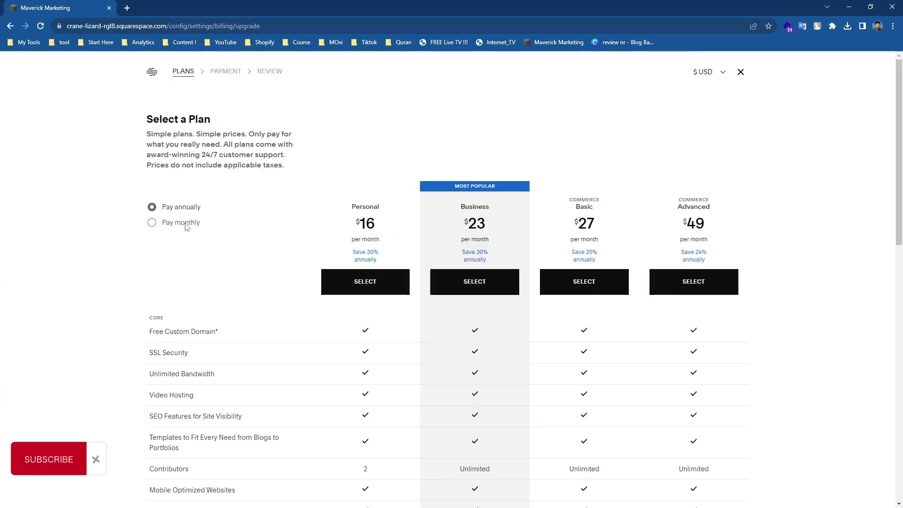
click(185, 225)
click(377, 281)
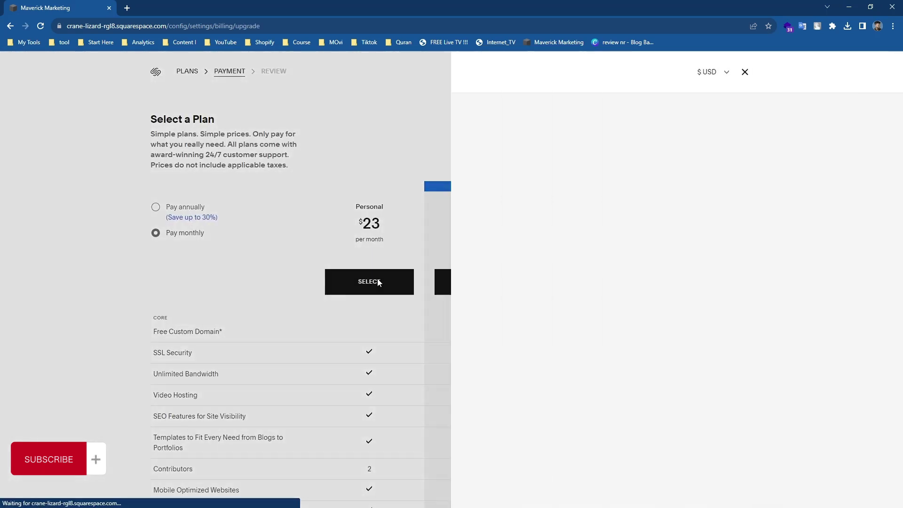
drag(676, 226, 707, 227)
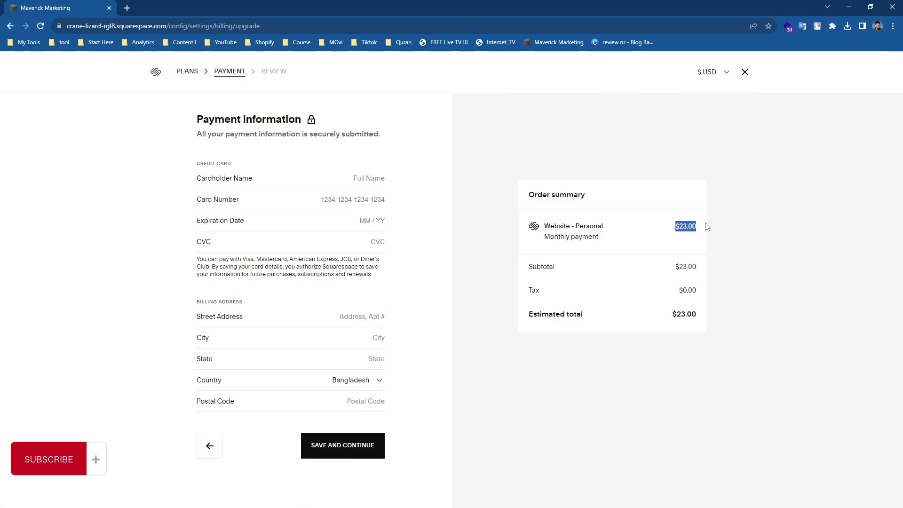
click(649, 271)
Try to continue with the payment form left empty, and leave the checkout without buying a plan.
click(342, 445)
scroll(313, 271, down, 1)
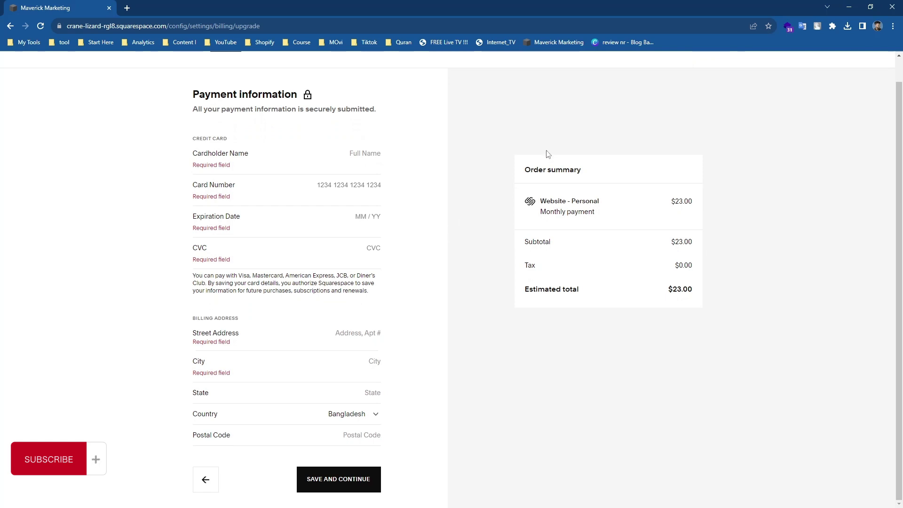
click(211, 477)
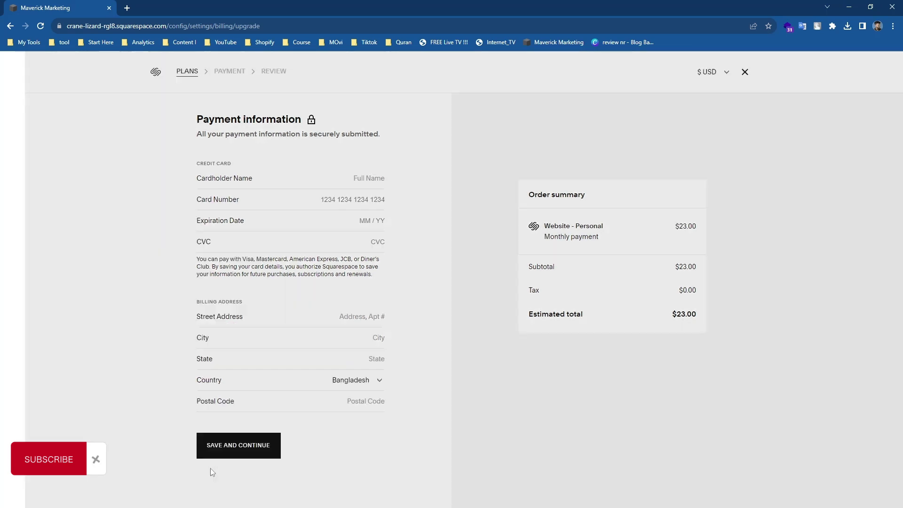
click(740, 72)
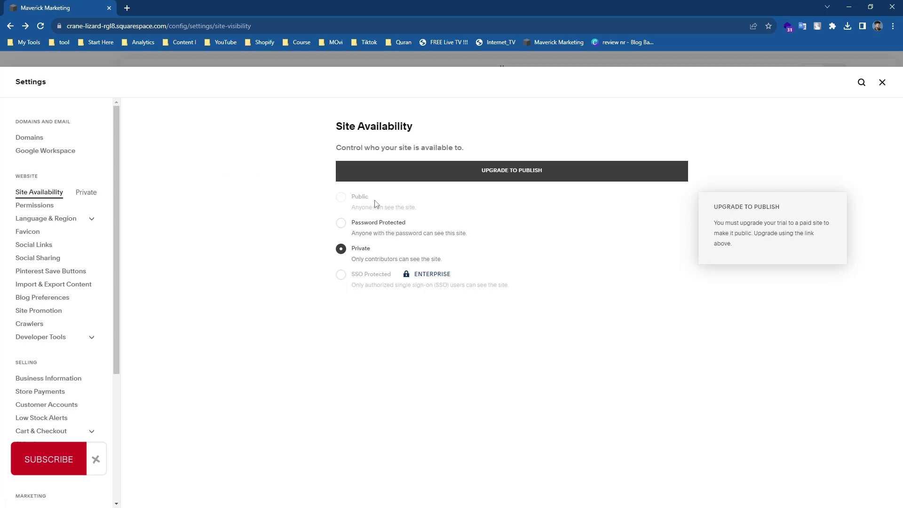
Look through the remaining settings categories and the website's page list, and return to the site's home menu.
scroll(82, 327, down, 3)
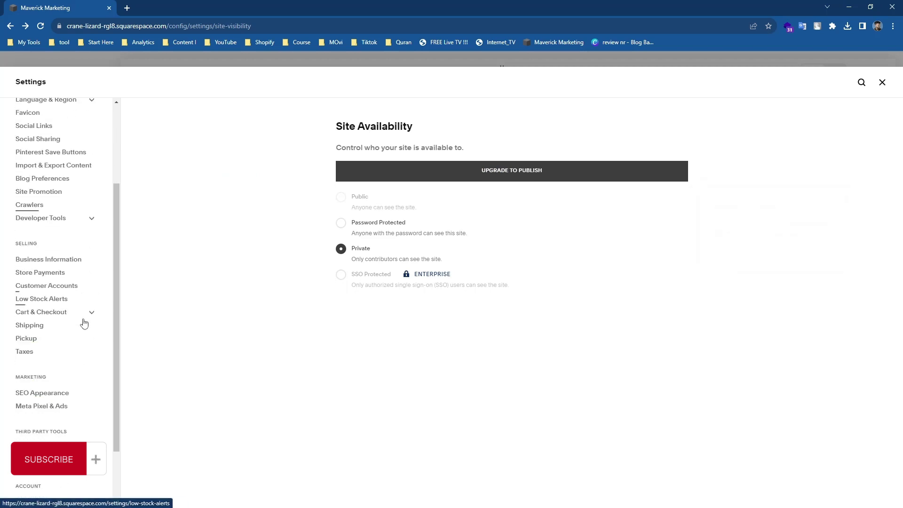
scroll(71, 424, down, 2)
scroll(76, 386, up, 5)
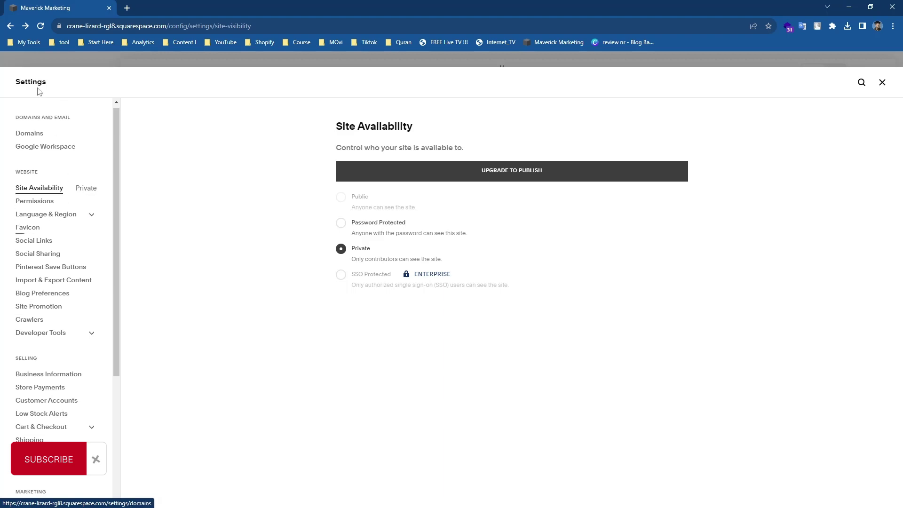
click(882, 82)
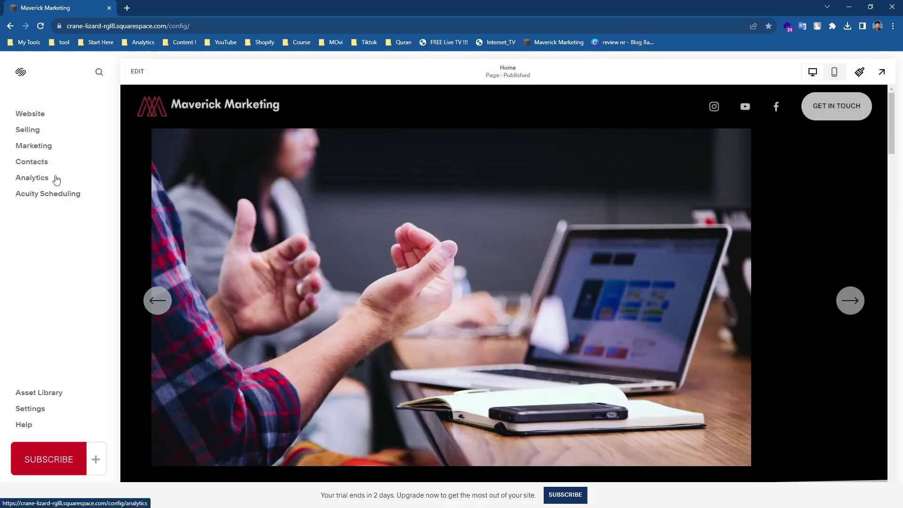
click(29, 115)
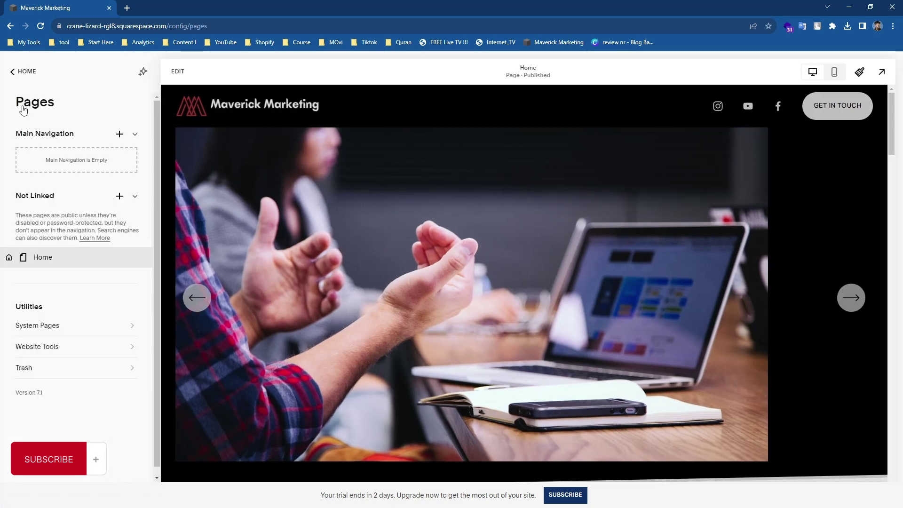
click(12, 71)
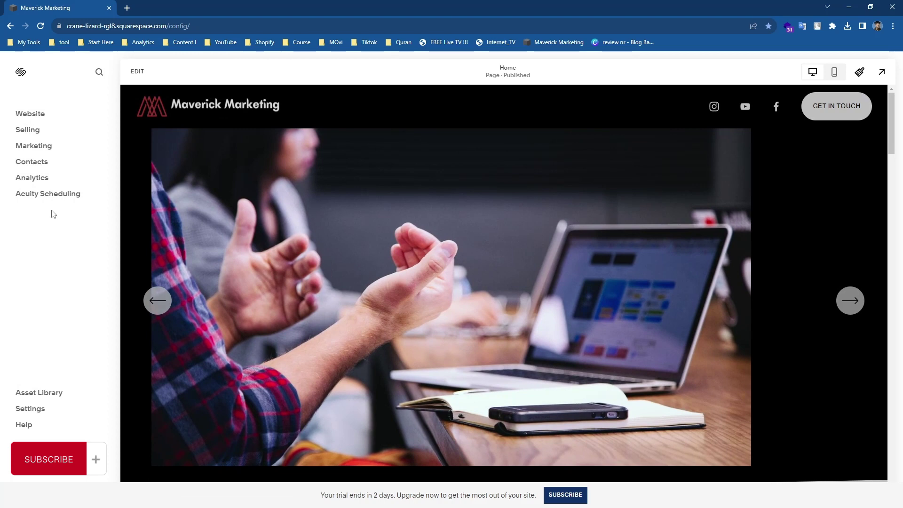
View the form for using an owned domain in the Domains settings, and close the settings.
click(33, 409)
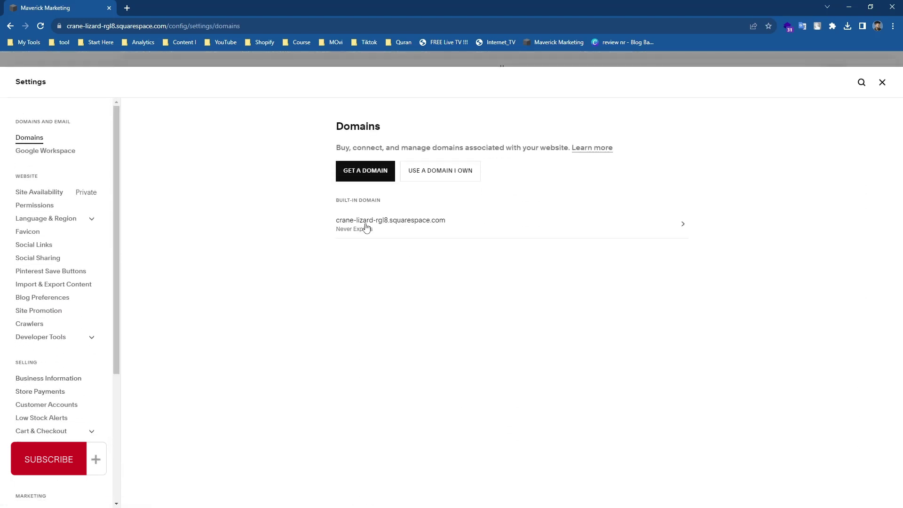
click(432, 180)
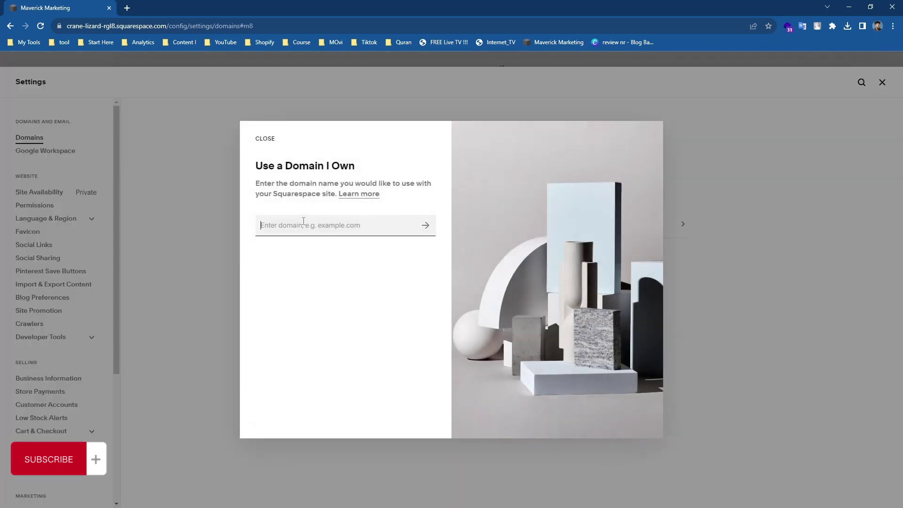
click(158, 218)
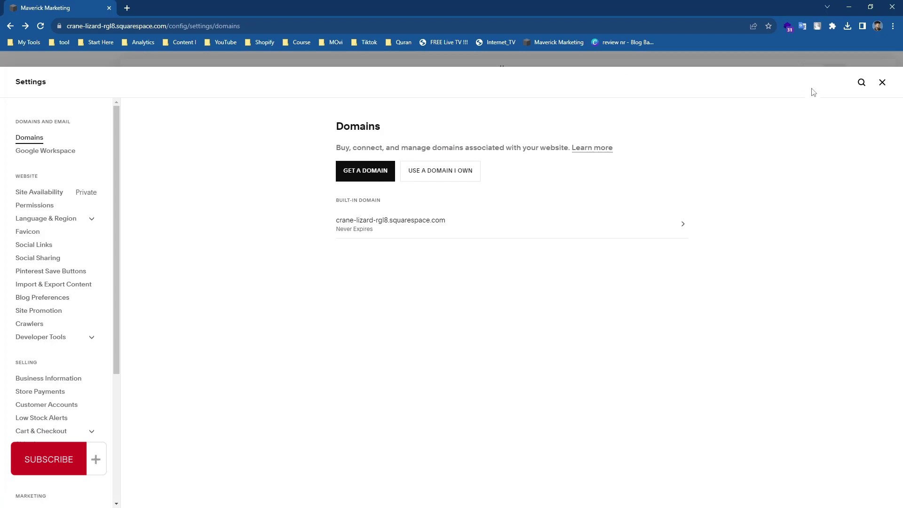
scroll(57, 300, down, 4)
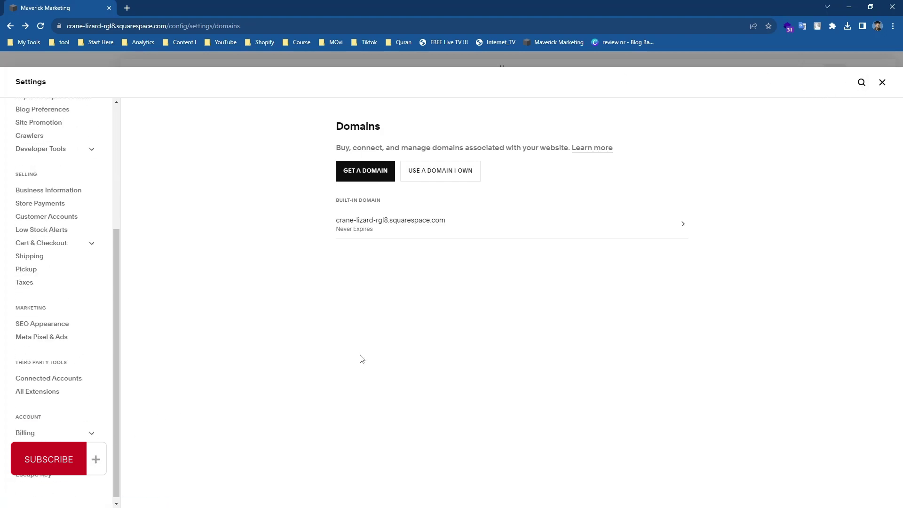
click(882, 83)
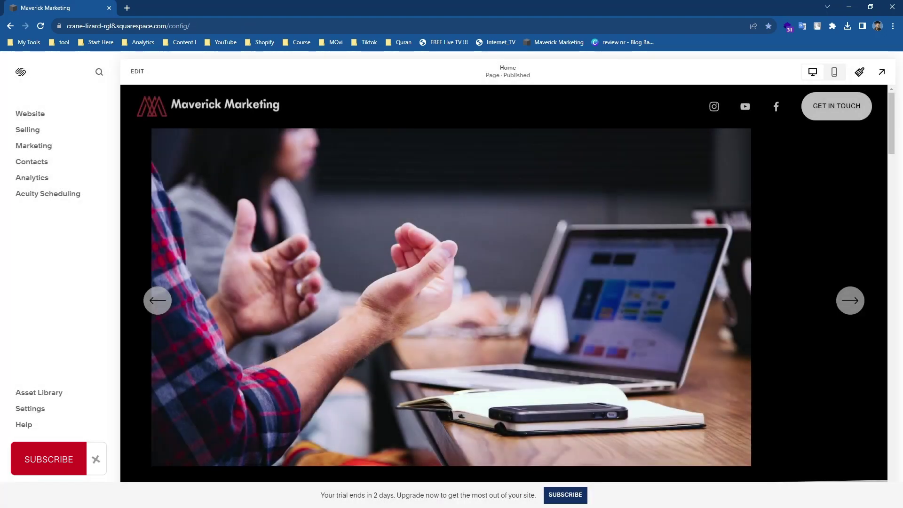
click(31, 117)
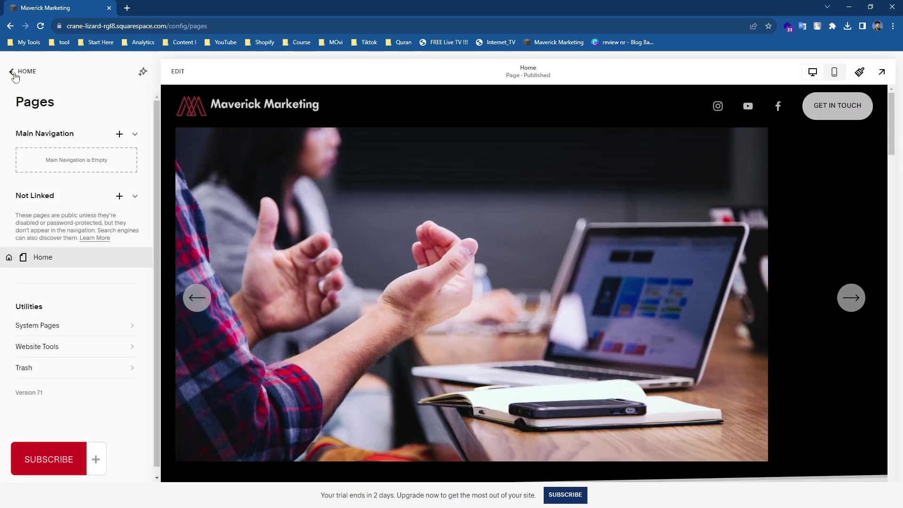
click(13, 72)
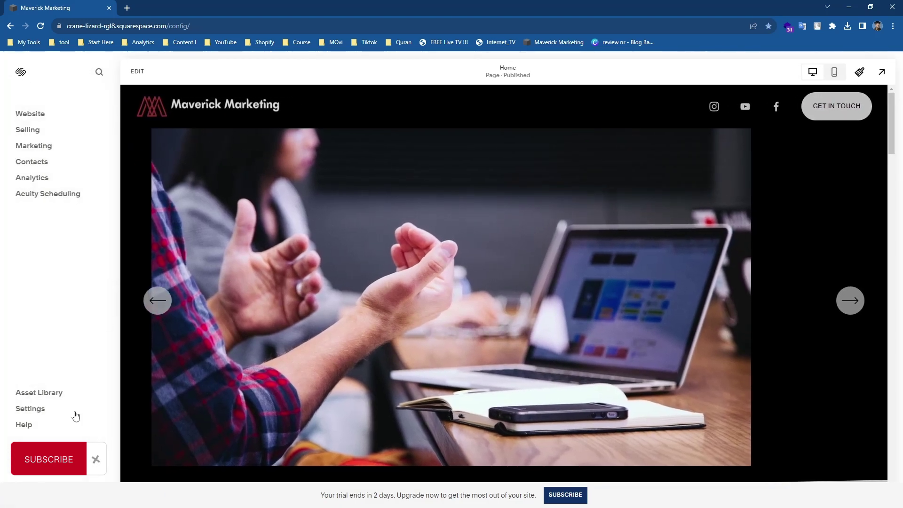
click(21, 72)
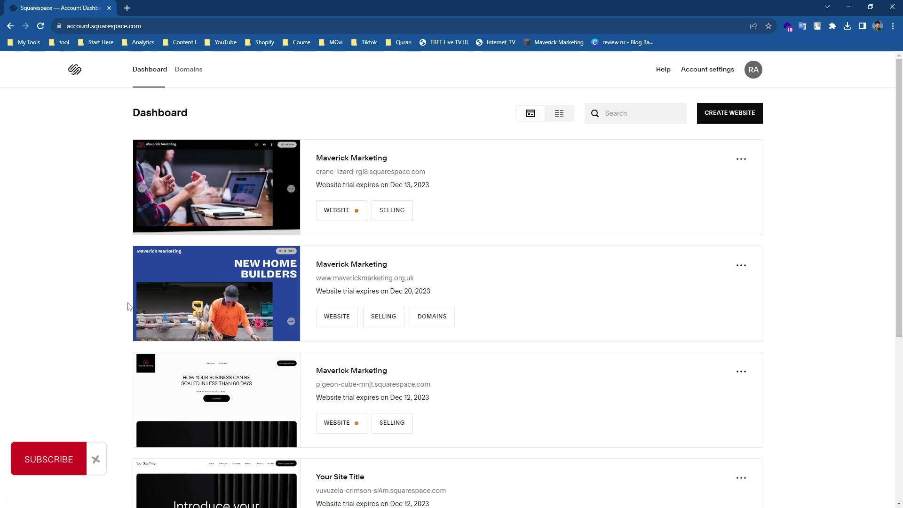
mouse_move(353, 215)
click(747, 268)
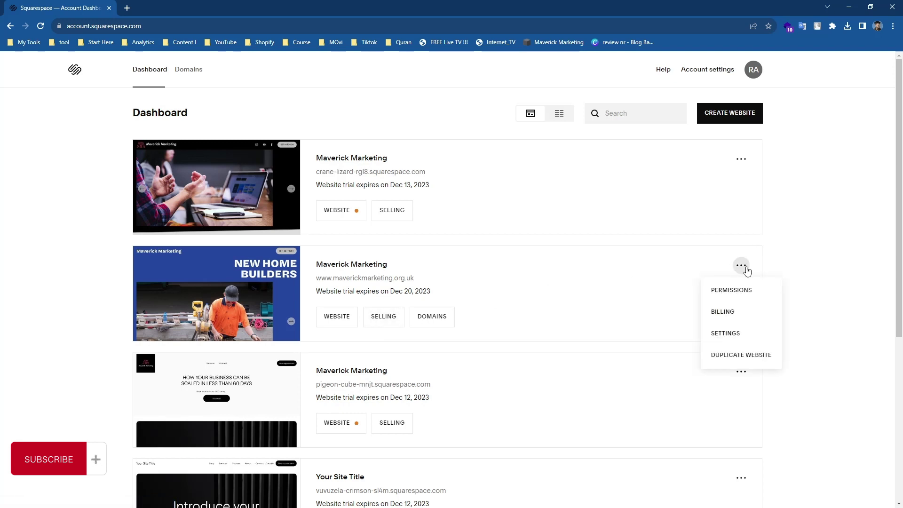
click(428, 317)
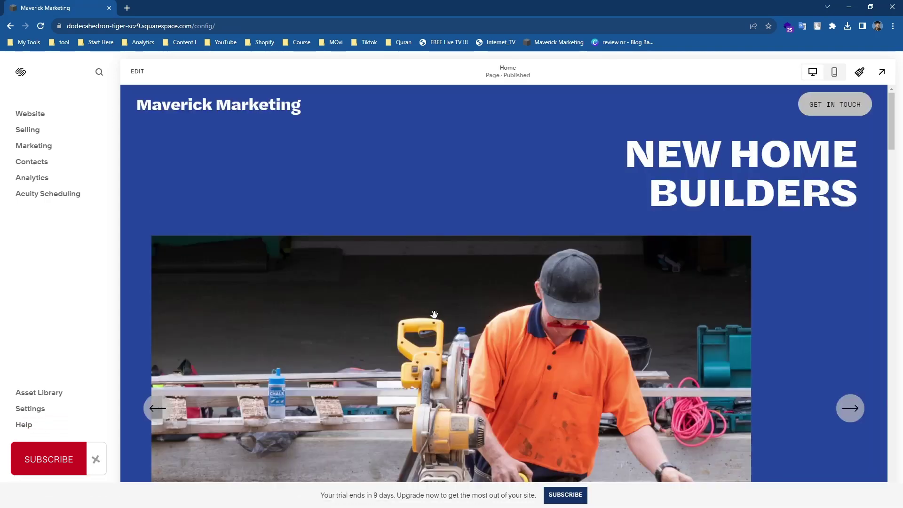
Open the managed domain maverickmarketing.org.uk in the site's settings, check the available destinations for moving it, and dismiss the move dialog.
click(32, 409)
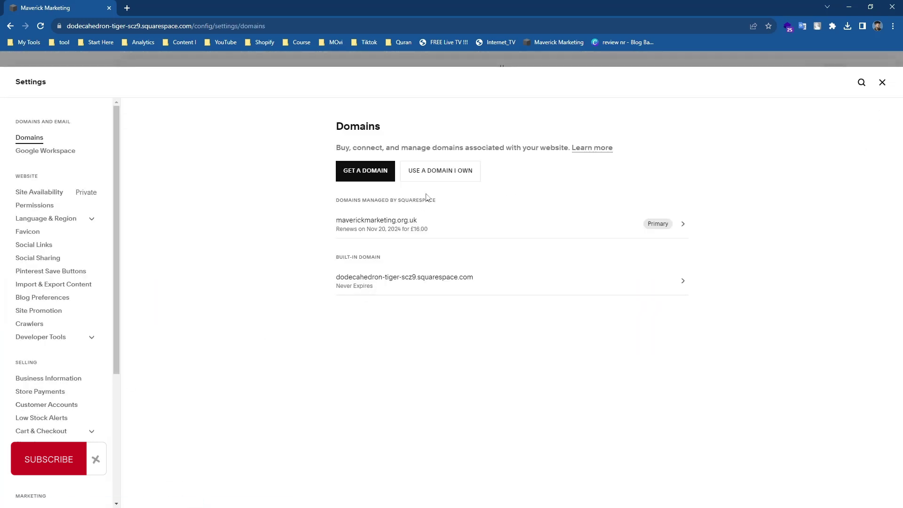
click(442, 228)
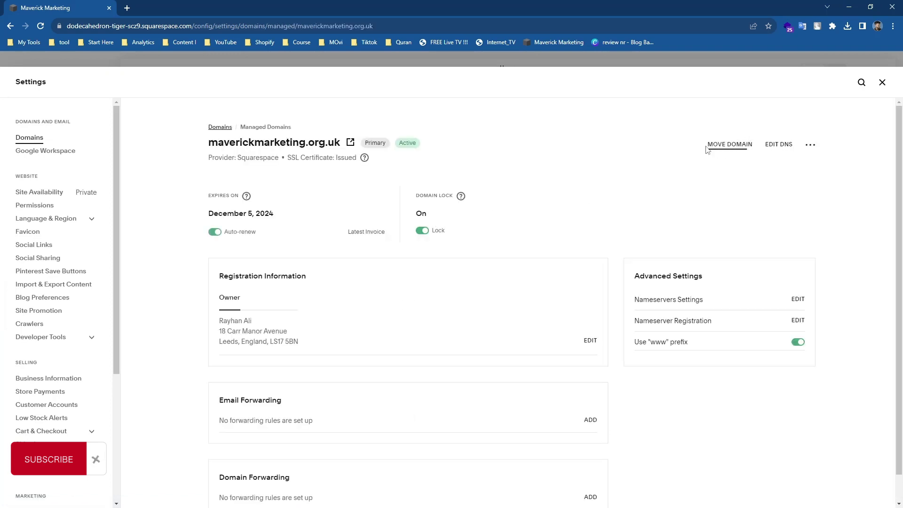
click(726, 146)
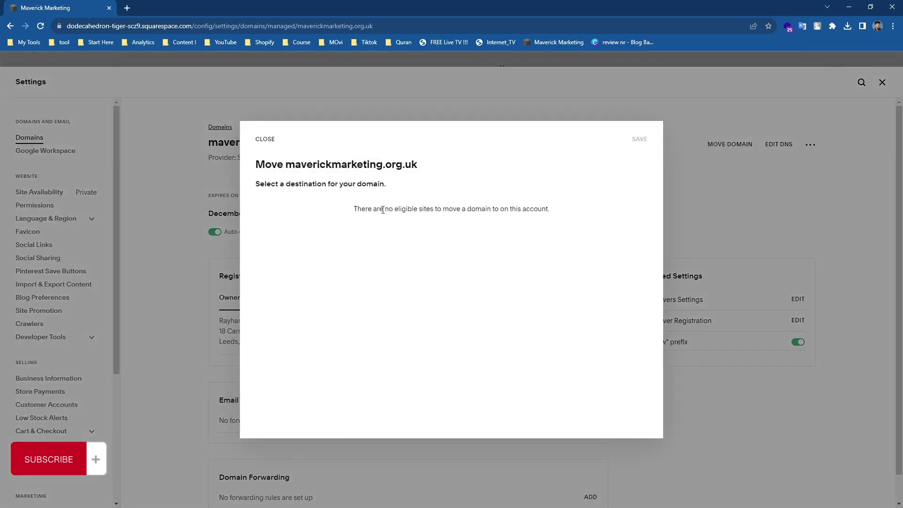
drag(364, 211, 562, 214)
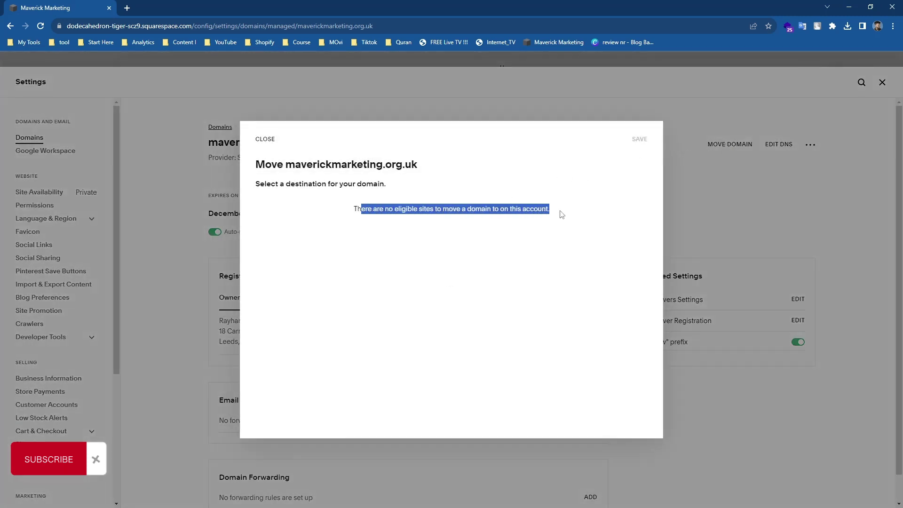
click(314, 180)
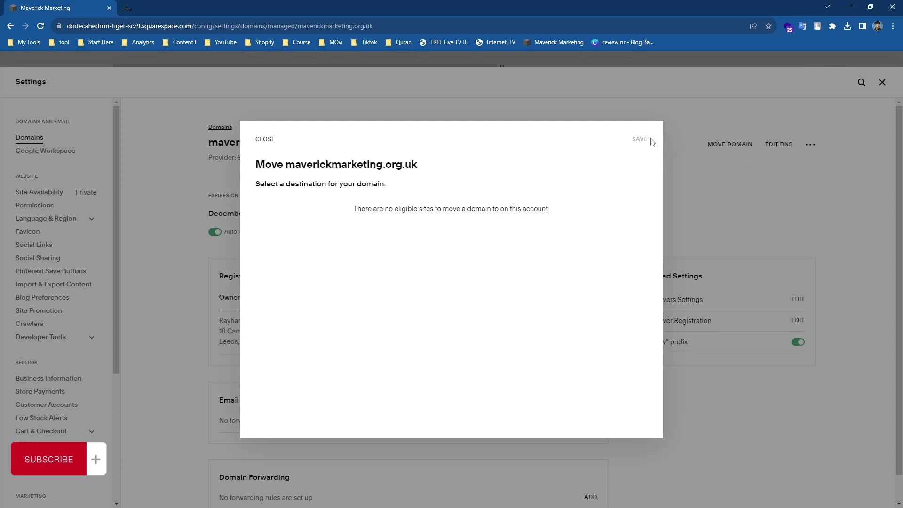
key(Escape)
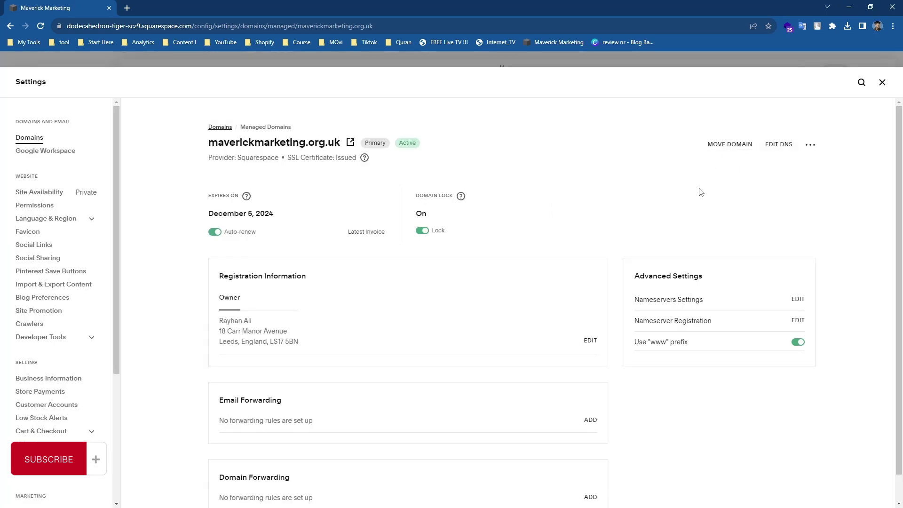
Review the registration, forwarding and advanced settings of maverickmarketing.org.uk, and close the site settings.
scroll(701, 191, down, 1)
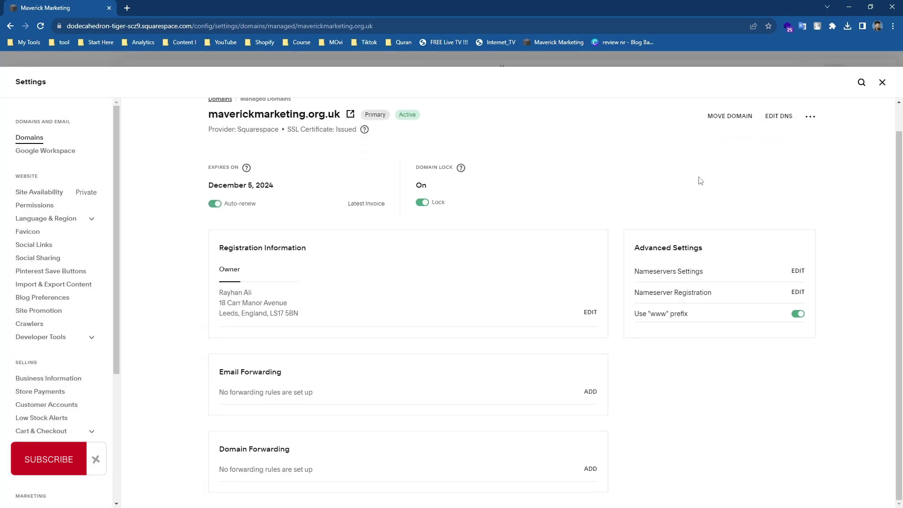
scroll(700, 180, up, 1)
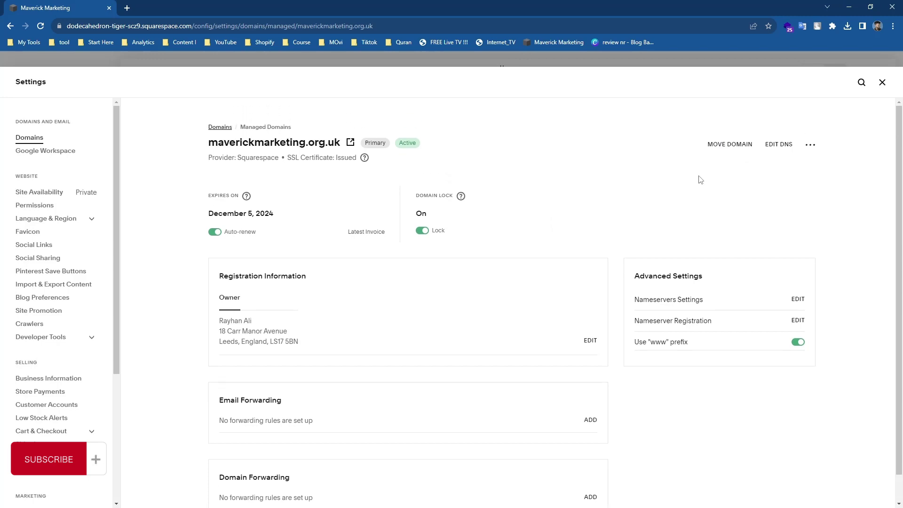
click(882, 83)
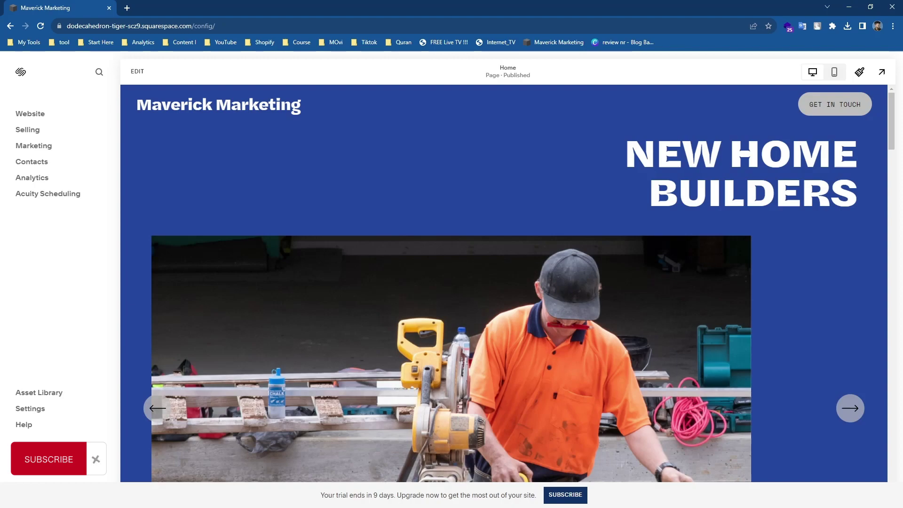